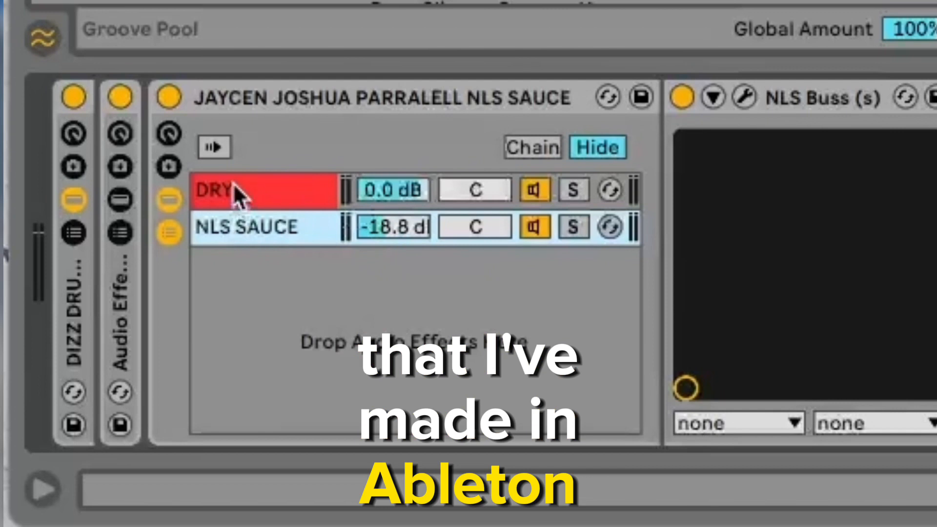
- Play the drums with the rack's NLS SAUCE chain switched off, and switch it back on during playback to compare
{"action": "left_click", "coordinate": [235, 188]}
{"action": "left_click", "coordinate": [289, 228]}
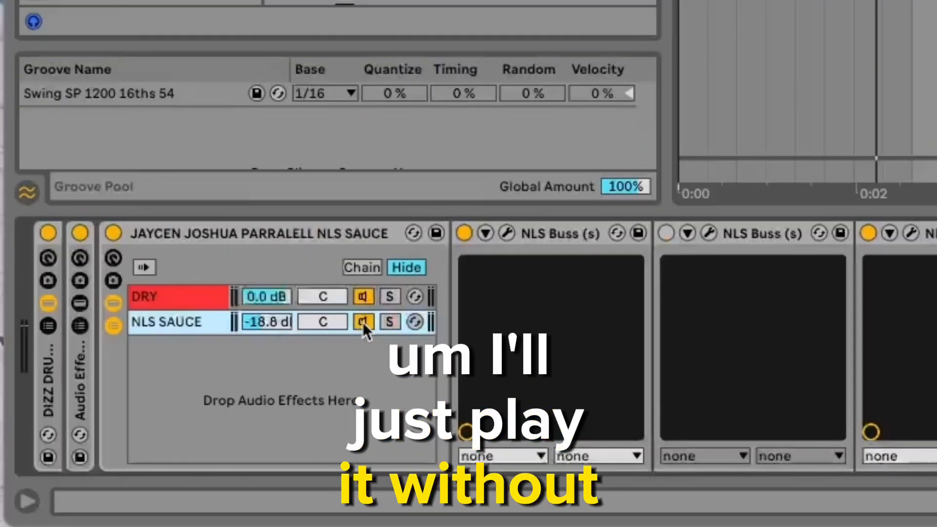
{"action": "left_click", "coordinate": [362, 322]}
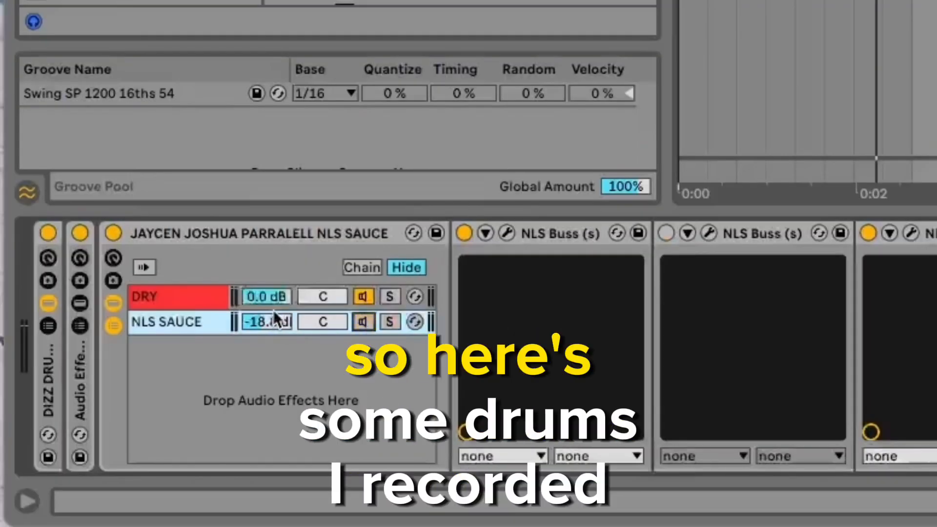
{"action": "key", "text": "space"}
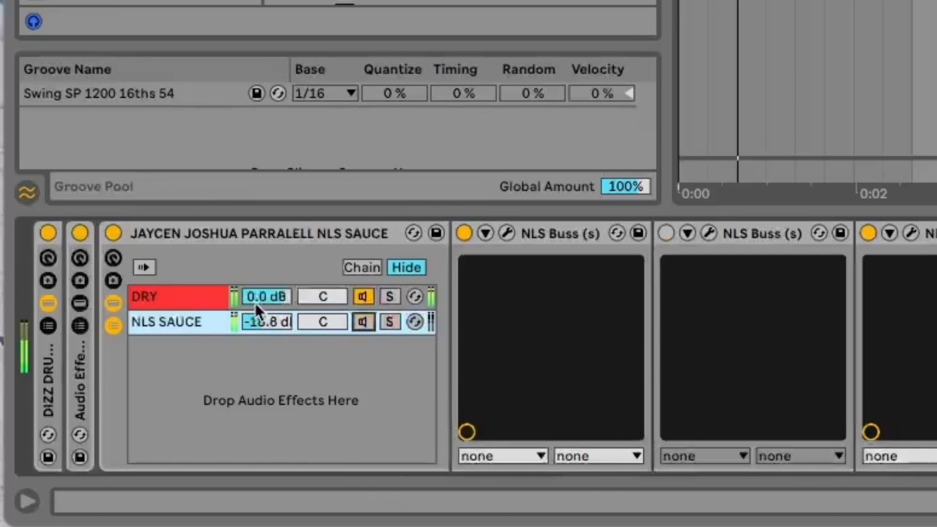
{"action": "left_click", "coordinate": [362, 323]}
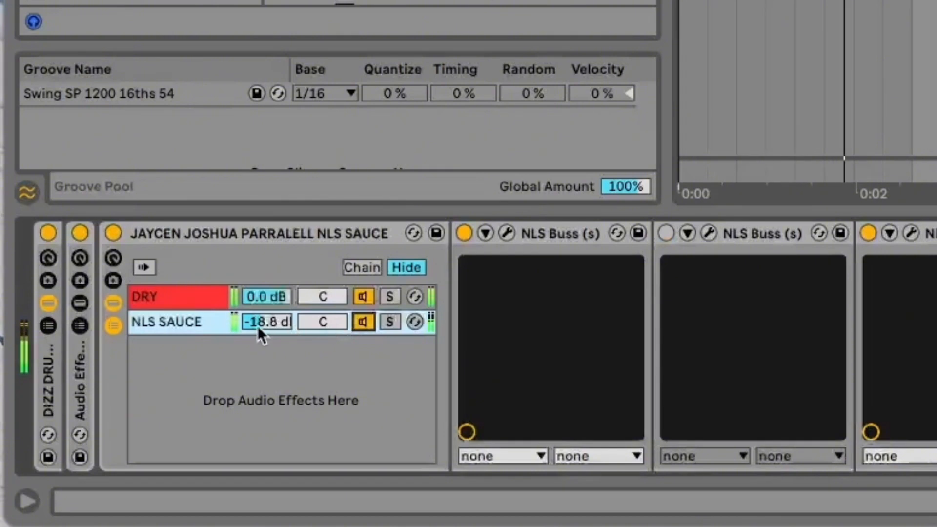
- Try the NLS SAUCE chain volume at -10.6 dB, settle it at -19.0 dB, and compare the drums with the chain off and on
{"action": "left_click_drag", "start_coordinate": [257, 326], "coordinate": [257, 307]}
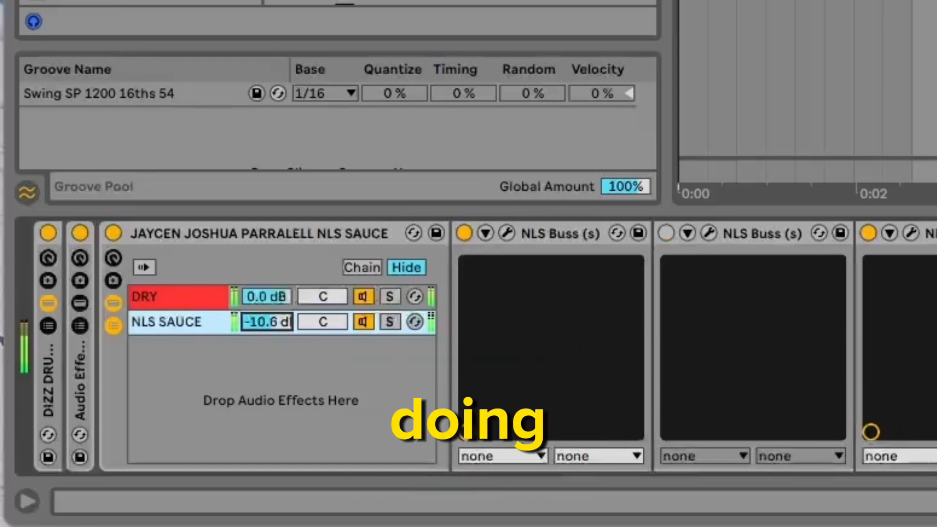
{"action": "left_click_drag", "start_coordinate": [266, 321], "coordinate": [266, 329]}
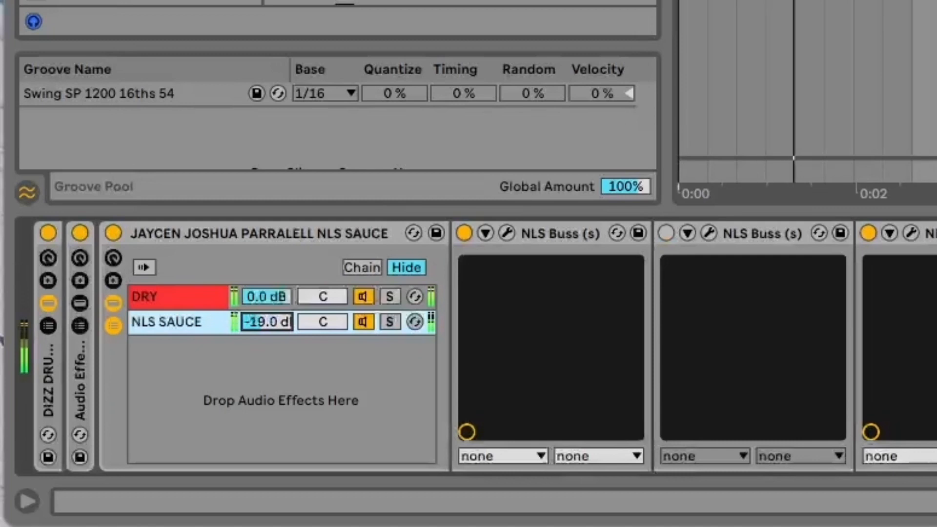
{"action": "left_click", "coordinate": [366, 321]}
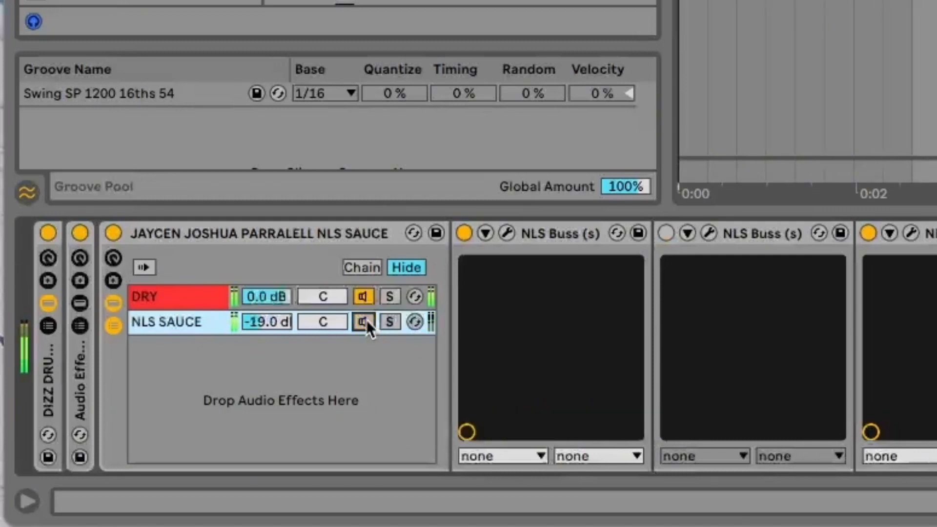
{"action": "left_click", "coordinate": [366, 320]}
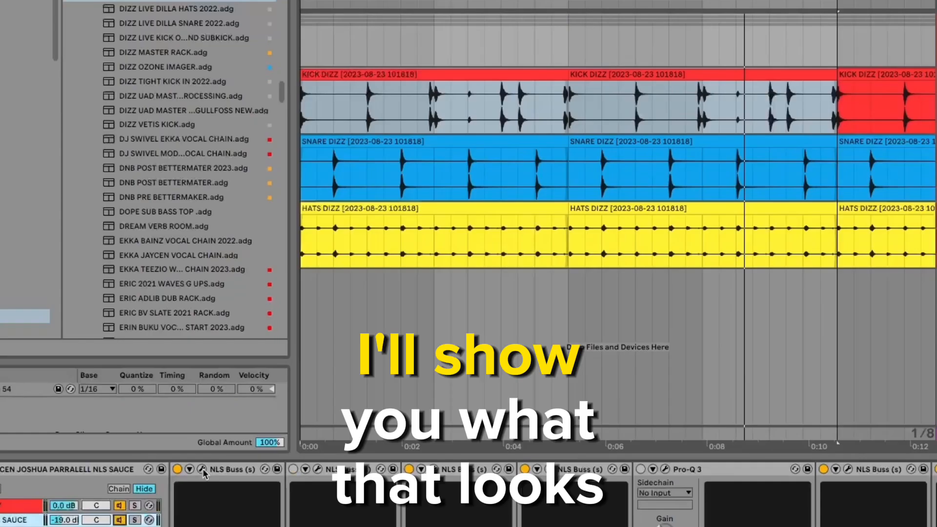
- Open the first NLS Buss plug-in and preview its Mike and Nevo studio models, returning to Spike
{"action": "left_click", "coordinate": [306, 350]}
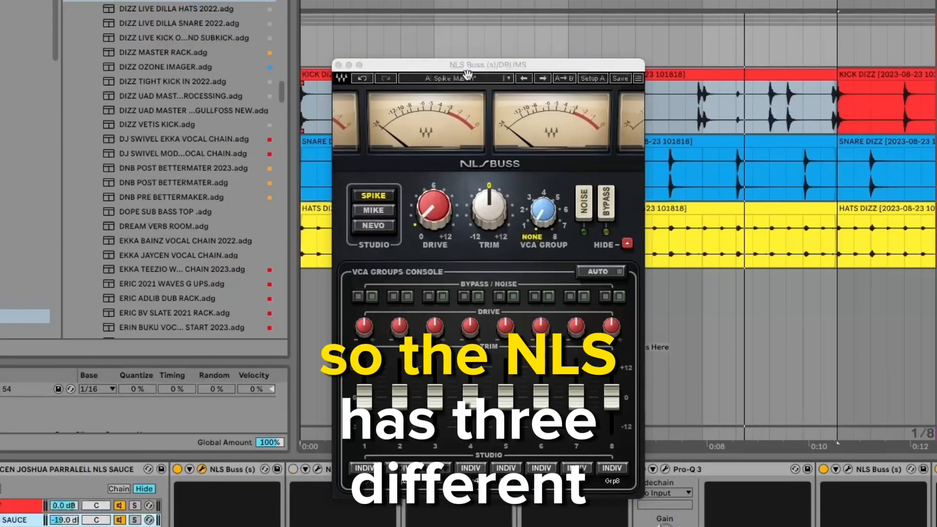
{"action": "left_click_drag", "start_coordinate": [469, 72], "coordinate": [483, 68]}
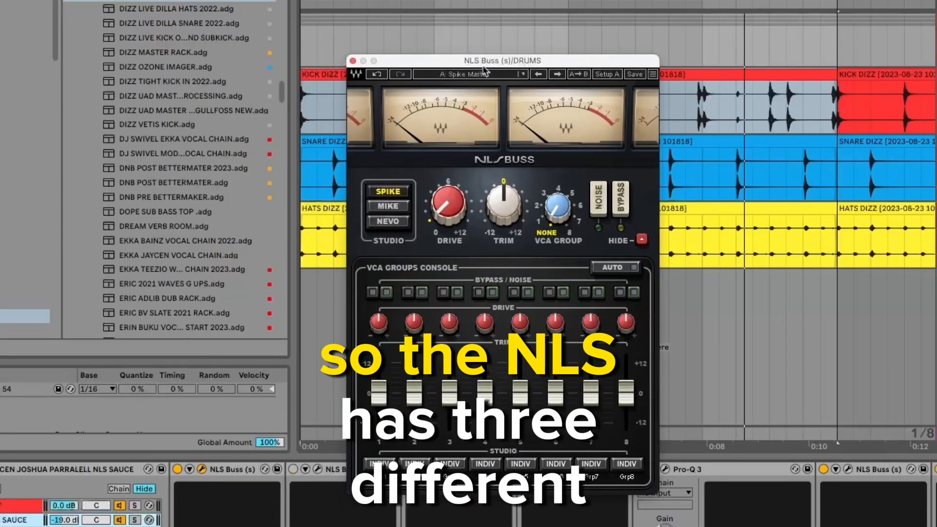
{"action": "left_click", "coordinate": [388, 206]}
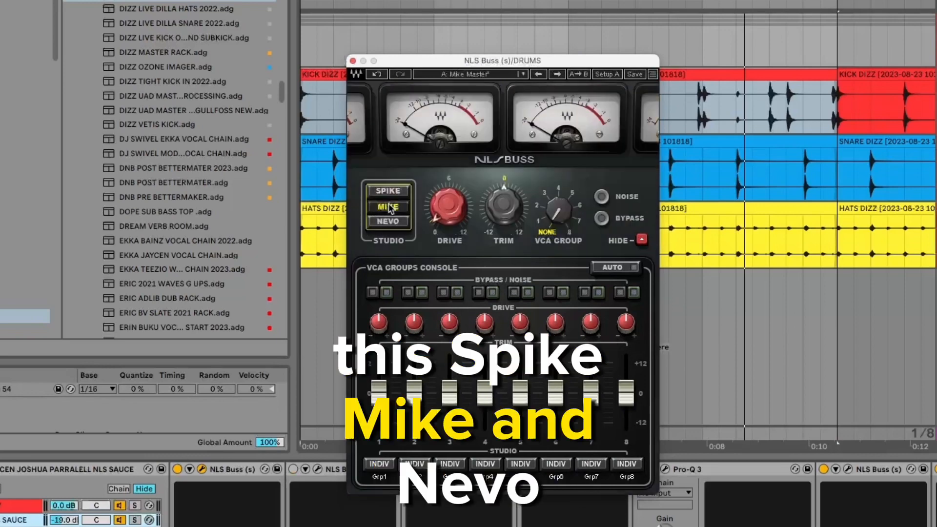
{"action": "left_click", "coordinate": [388, 221]}
{"action": "left_click", "coordinate": [390, 190]}
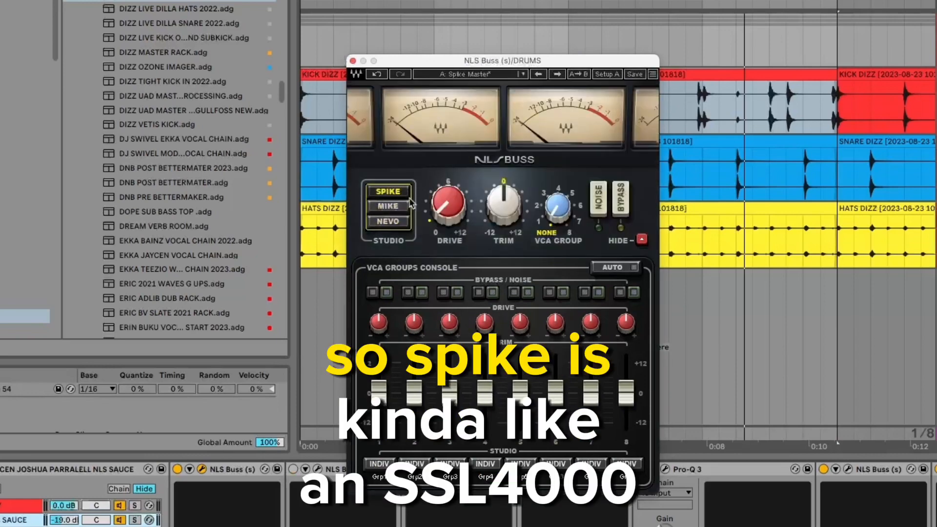
{"action": "mouse_move", "coordinate": [447, 215]}
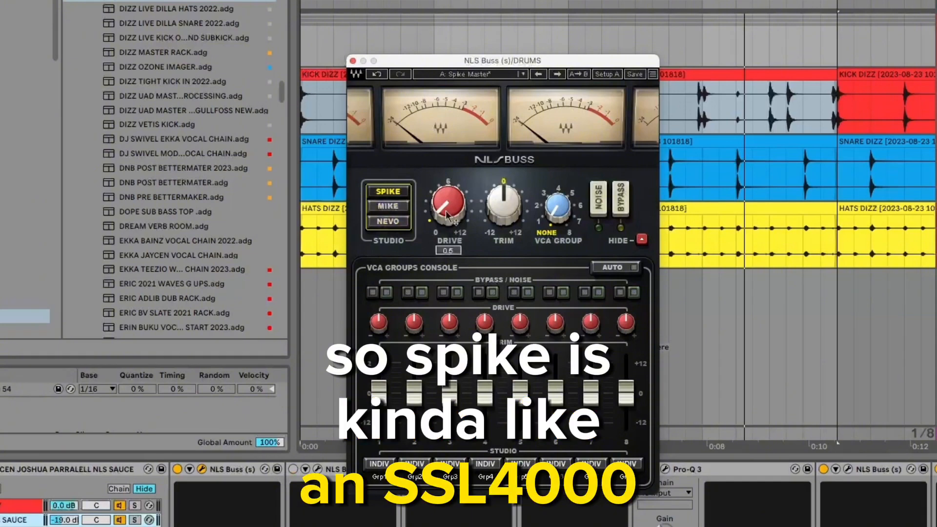
{"action": "left_click", "coordinate": [388, 206]}
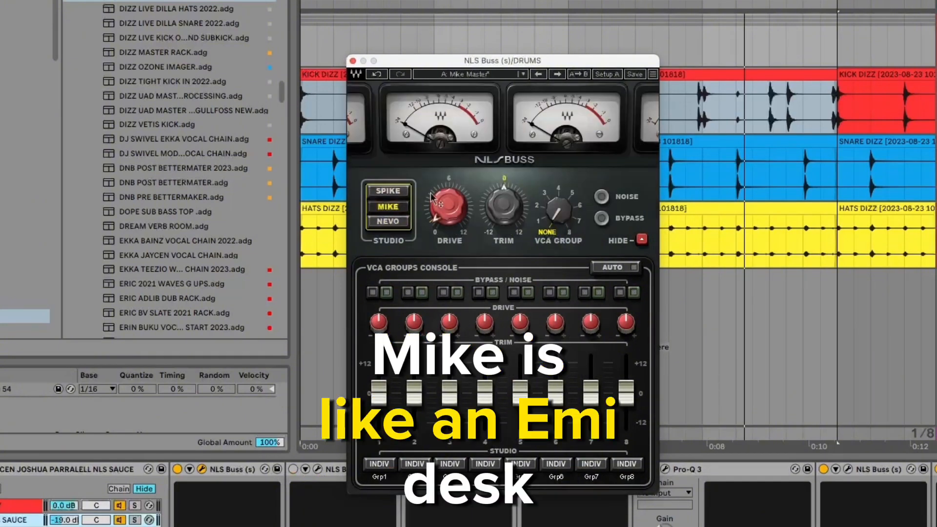
{"action": "left_click", "coordinate": [389, 222]}
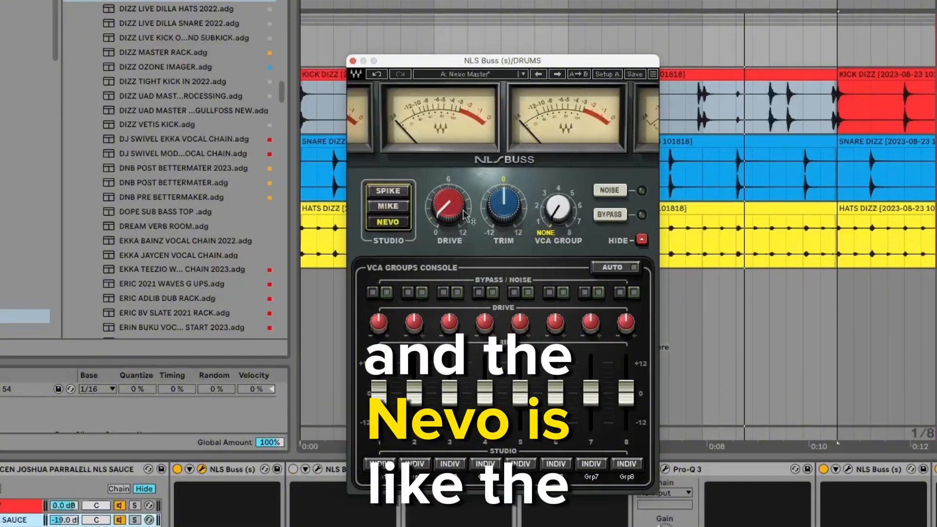
{"action": "left_click", "coordinate": [395, 190]}
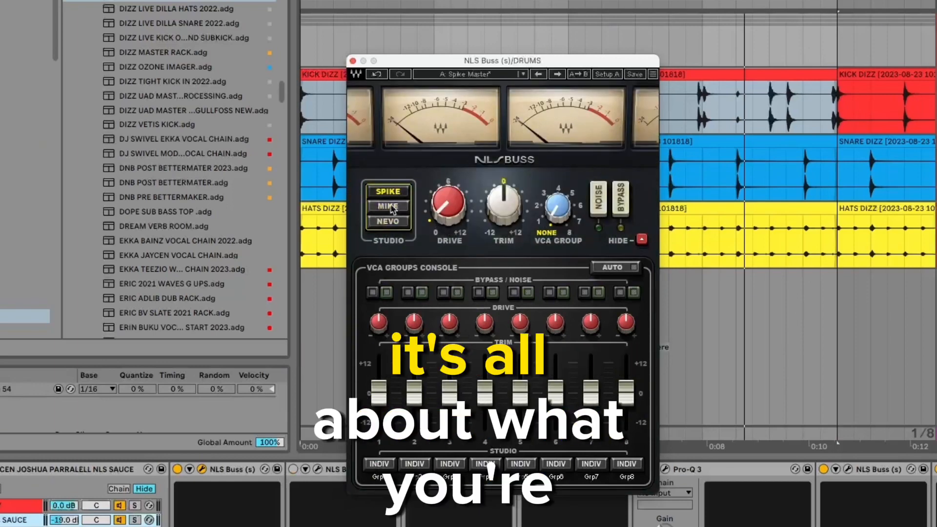
- Examine the Drive settings of the first two NLS Buss plug-ins and close the first one's window
{"action": "left_click_drag", "start_coordinate": [439, 65], "coordinate": [431, 49]}
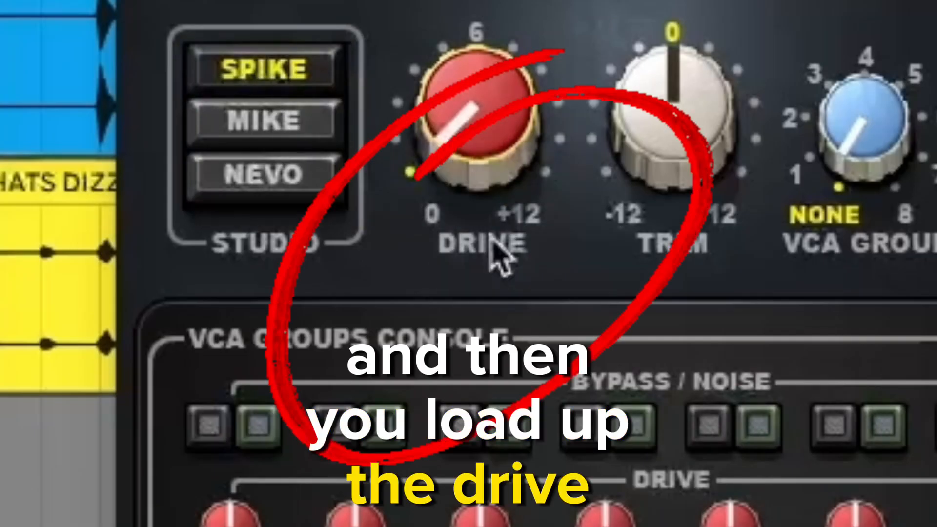
{"action": "mouse_move", "coordinate": [477, 151]}
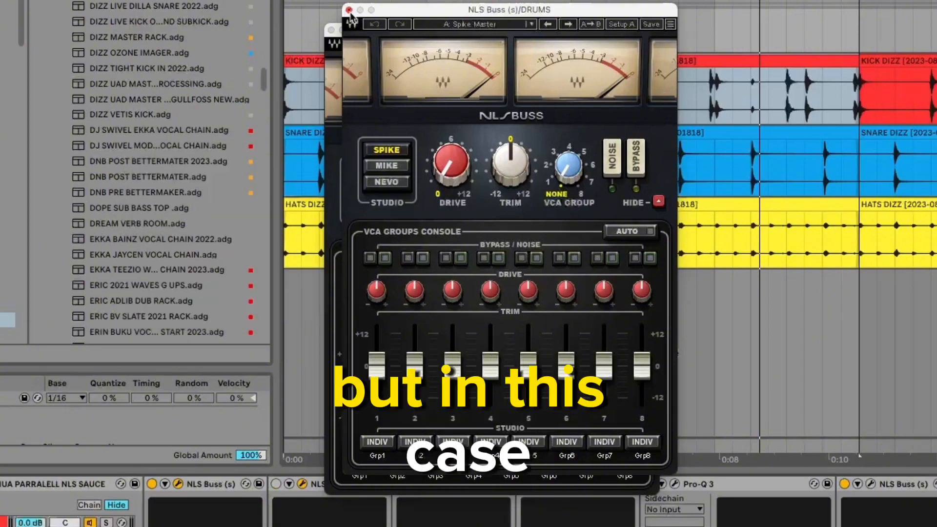
{"action": "left_click", "coordinate": [331, 39]}
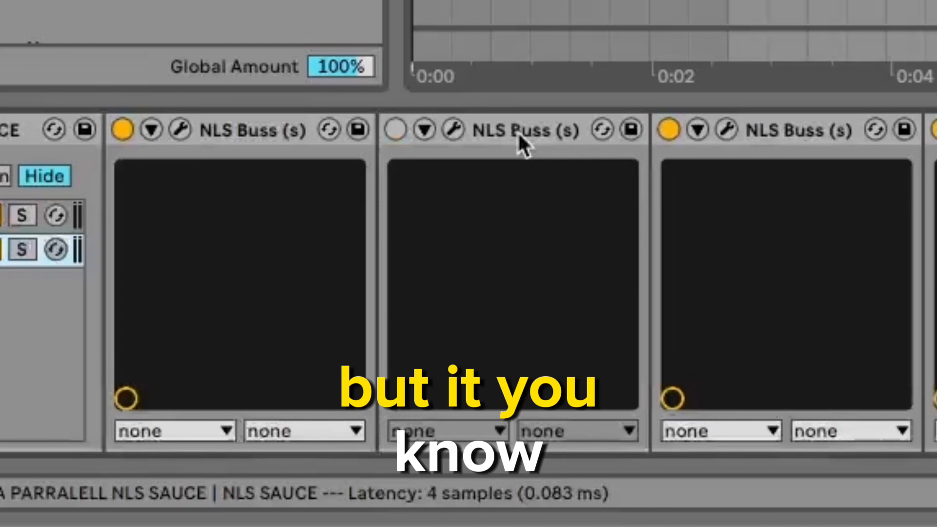
- Open the NLS Buss plug-ins from the third onward to examine each studio model and Drive setting, and return to the first one
{"action": "left_click", "coordinate": [727, 130]}
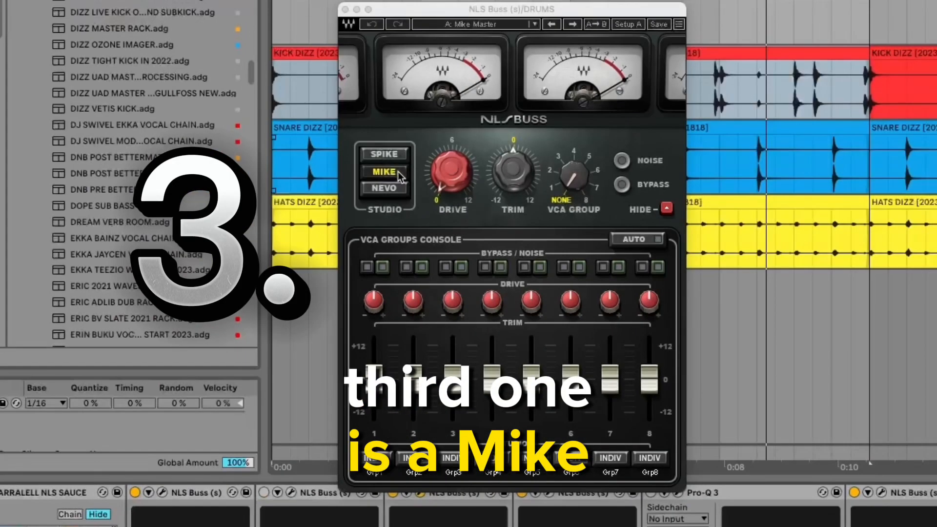
{"action": "mouse_move", "coordinate": [444, 174]}
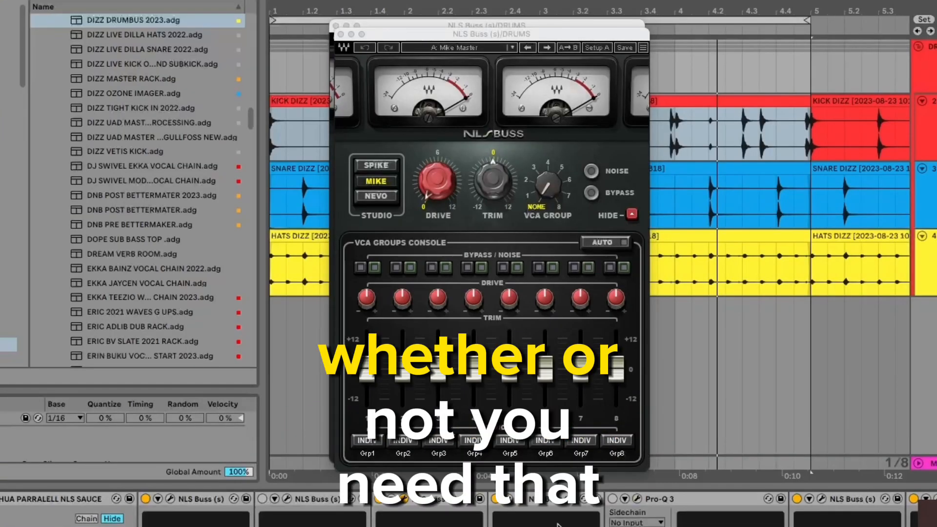
{"action": "scroll", "coordinate": [531, 511], "scroll_direction": "right", "scroll_amount": 5}
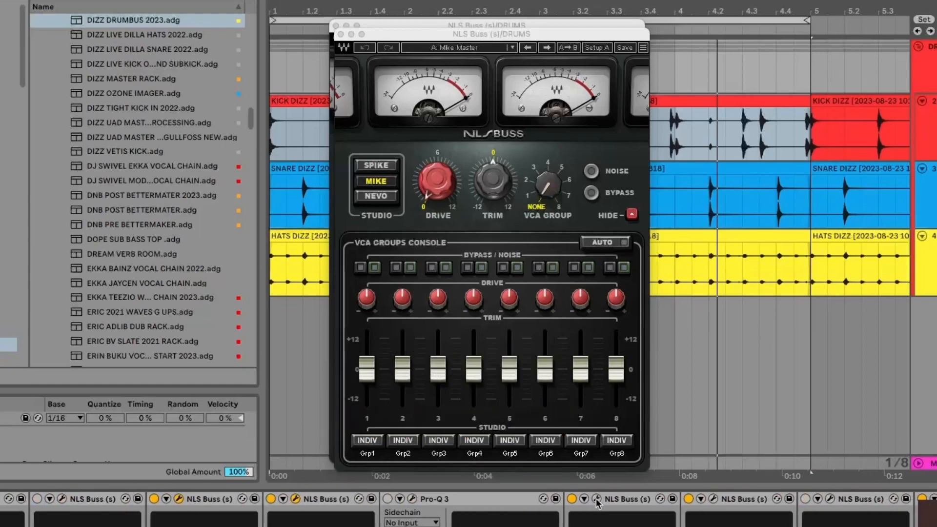
{"action": "left_click", "coordinate": [597, 499]}
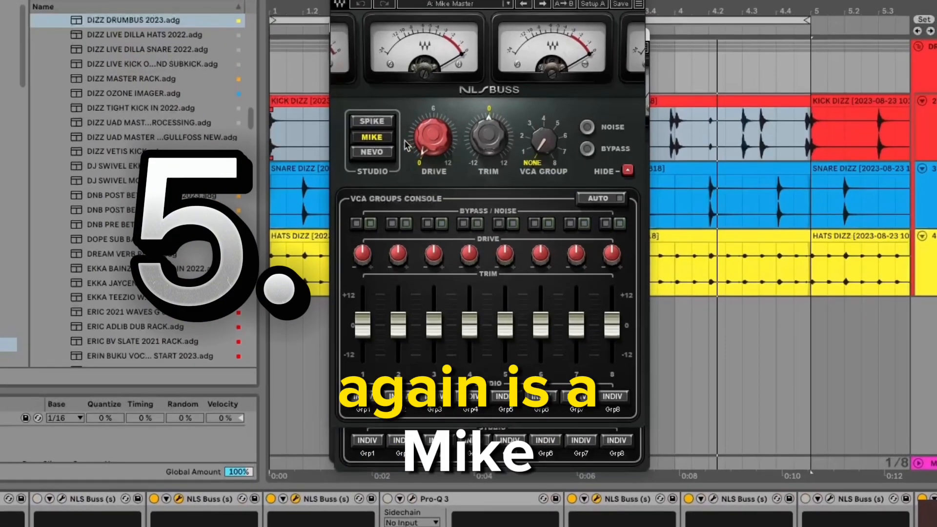
{"action": "scroll", "coordinate": [620, 513], "scroll_direction": "right", "scroll_amount": 3}
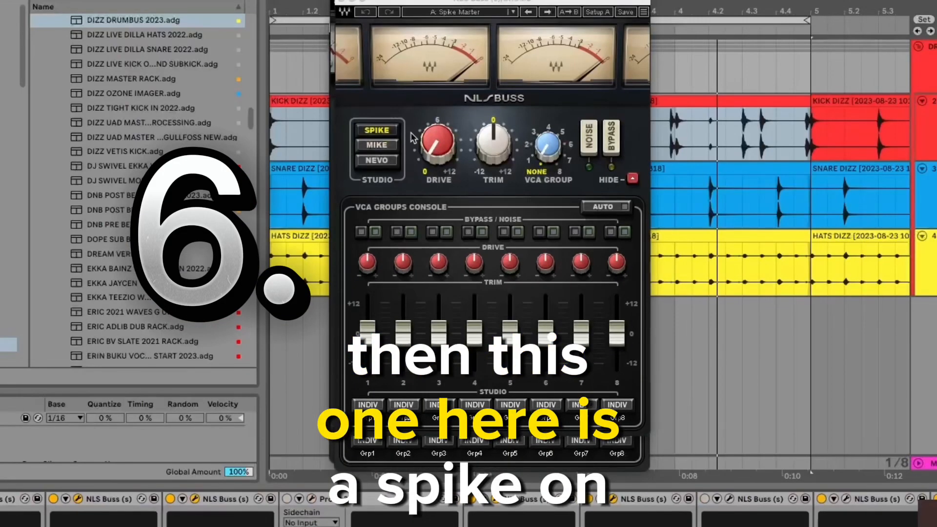
{"action": "scroll", "coordinate": [715, 495], "scroll_direction": "right", "scroll_amount": 1}
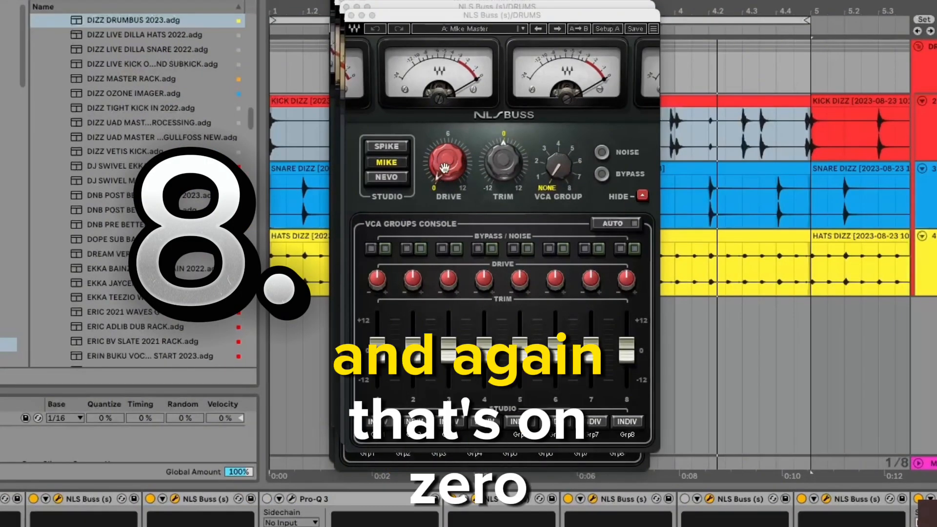
{"action": "scroll", "coordinate": [209, 510], "scroll_direction": "left", "scroll_amount": 3}
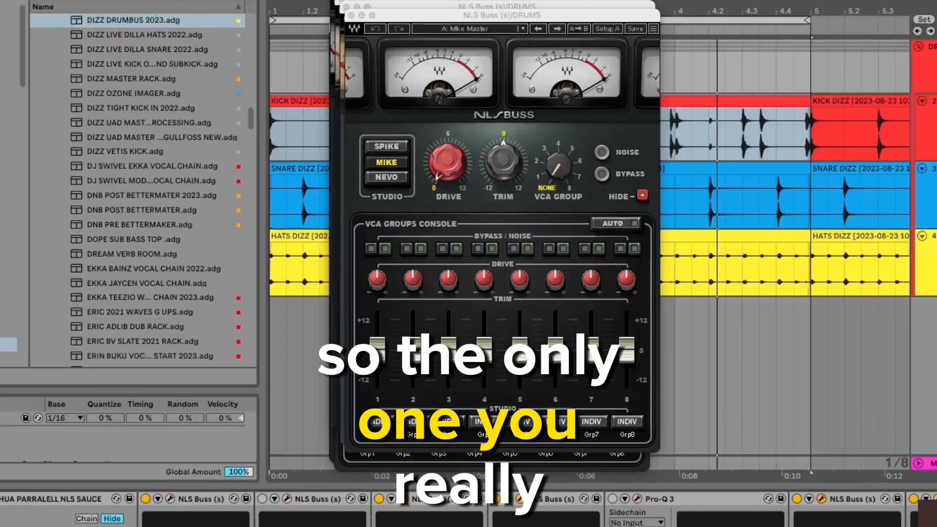
{"action": "left_click", "coordinate": [171, 499]}
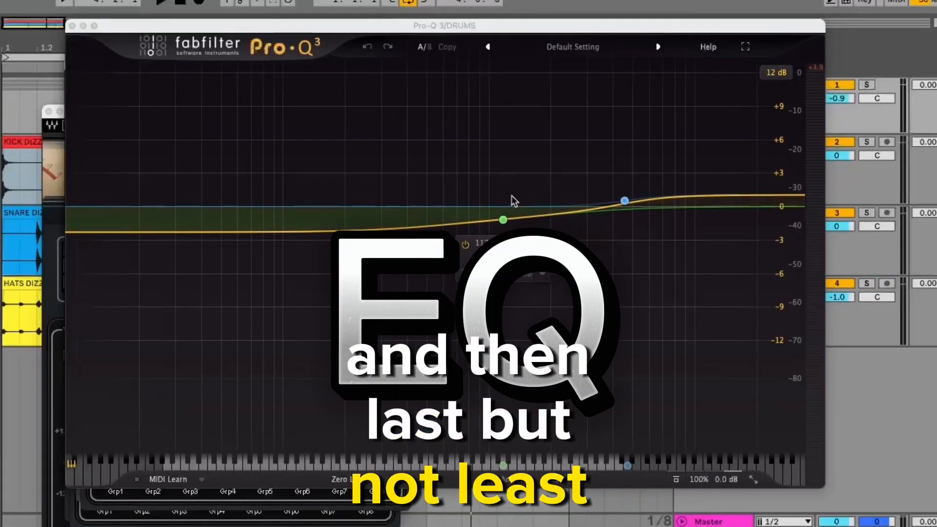
- Examine the frequency and gain of the high shelf and low shelf bands in the Pro-Q 3 equalizer
{"action": "mouse_move", "coordinate": [625, 203]}
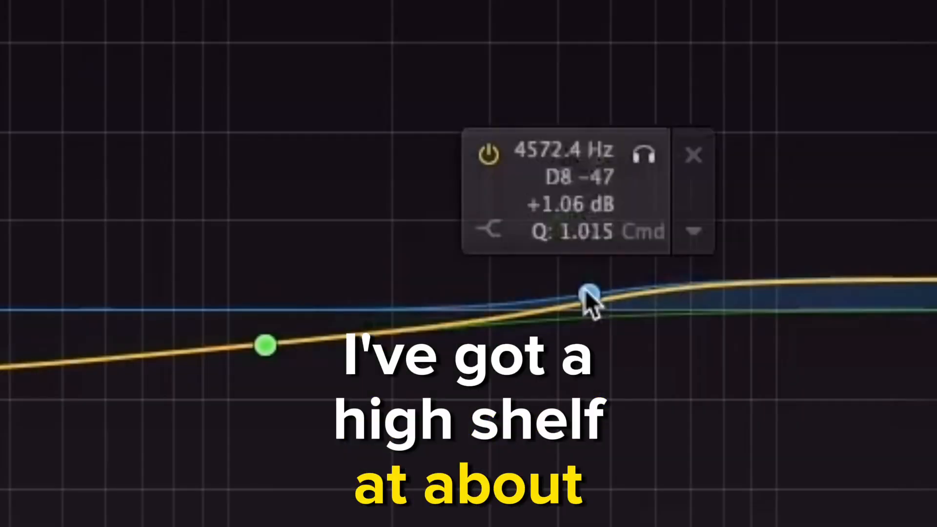
{"action": "mouse_move", "coordinate": [497, 221]}
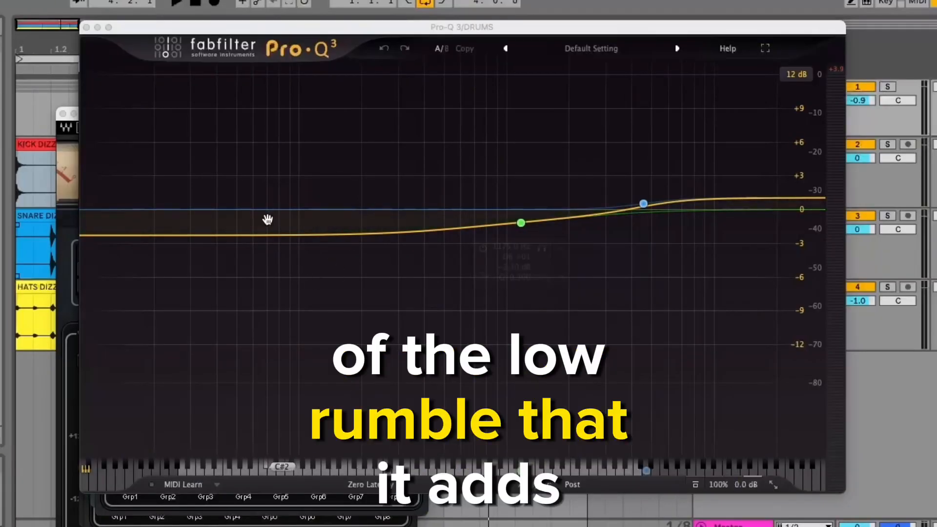
{"action": "mouse_move", "coordinate": [642, 204]}
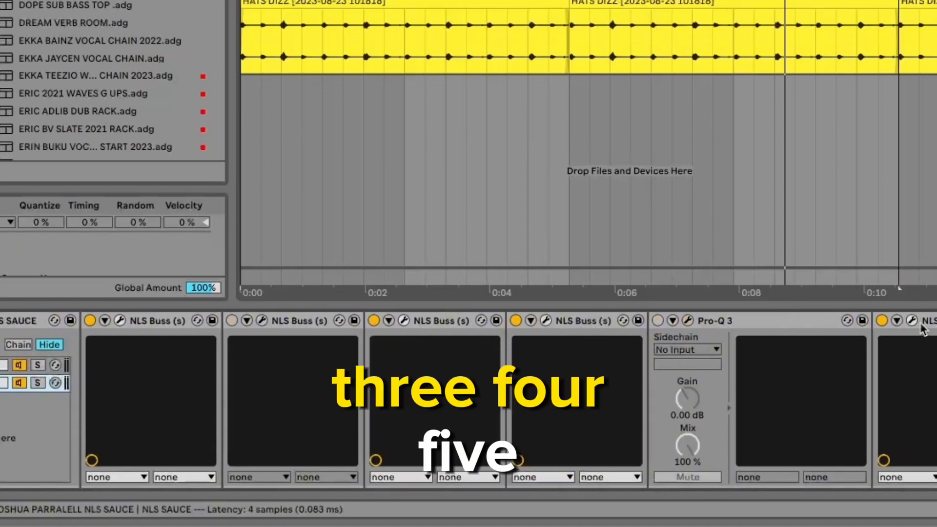
- Review which NLS Buss plug-ins in the NLS SAUCE chain are switched on or off
{"action": "scroll", "coordinate": [923, 330], "scroll_direction": "right", "scroll_amount": 10}
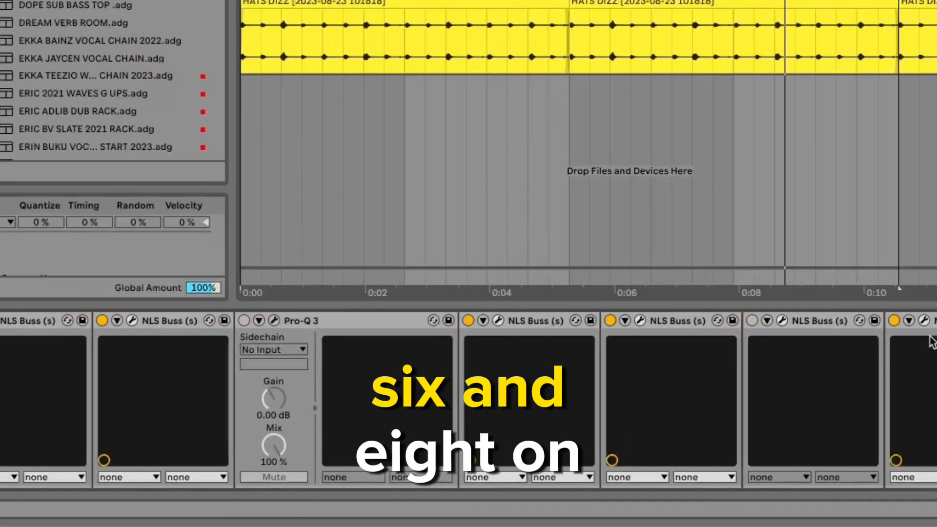
{"action": "scroll", "coordinate": [303, 347], "scroll_direction": "left", "scroll_amount": 10}
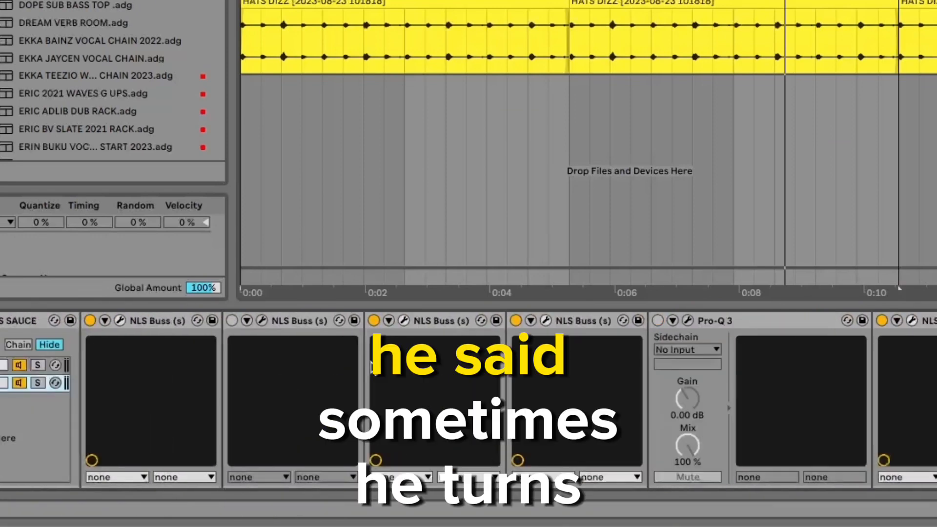
{"action": "scroll", "coordinate": [575, 381], "scroll_direction": "right", "scroll_amount": 10}
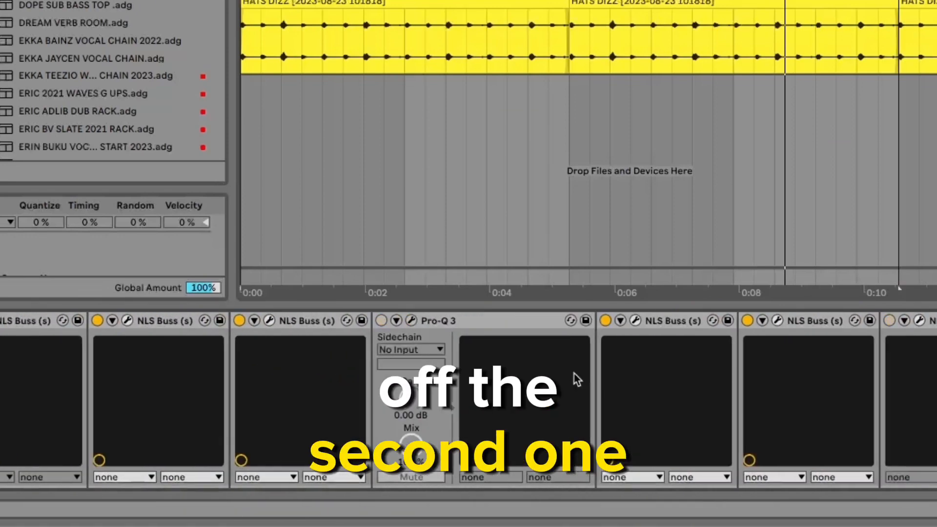
- Play the drums again and switch the NLS SAUCE chain off and back on to compare the sound
{"action": "scroll", "coordinate": [808, 343], "scroll_direction": "left", "scroll_amount": 10}
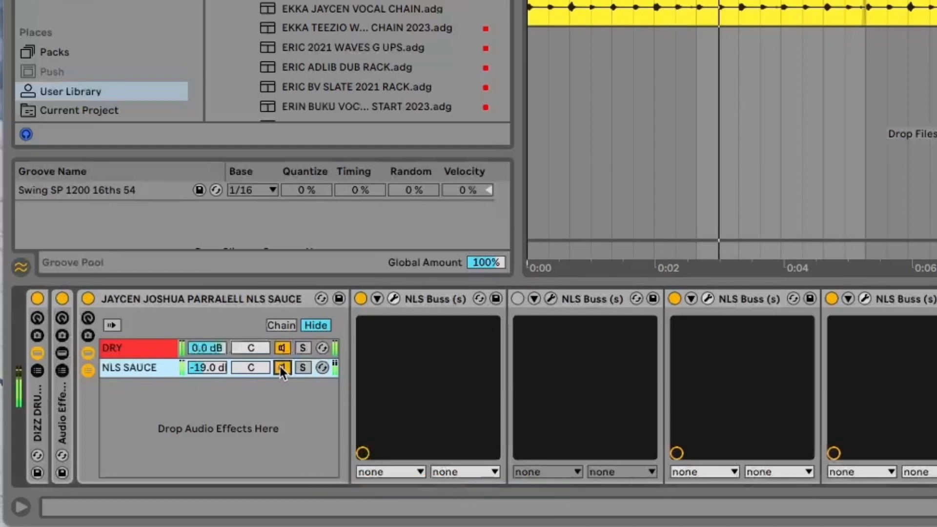
{"action": "left_click", "coordinate": [282, 368]}
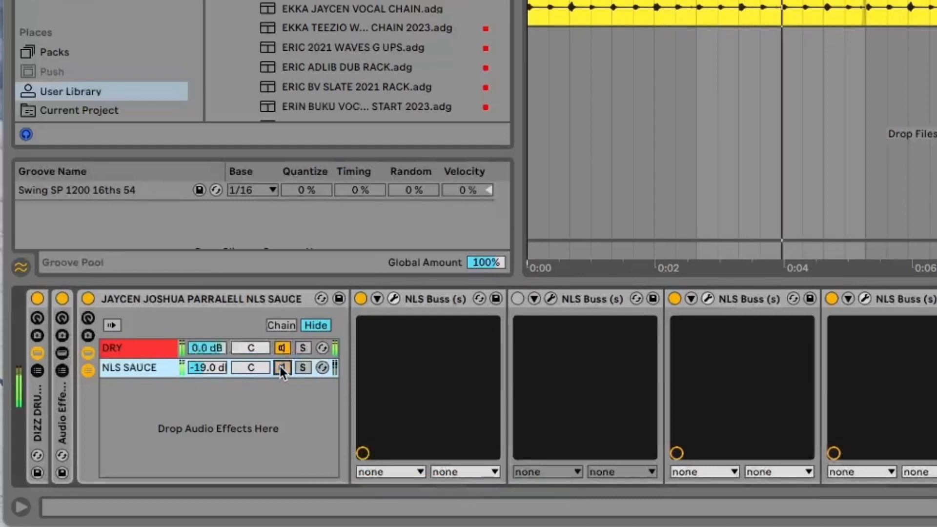
{"action": "left_click", "coordinate": [282, 367]}
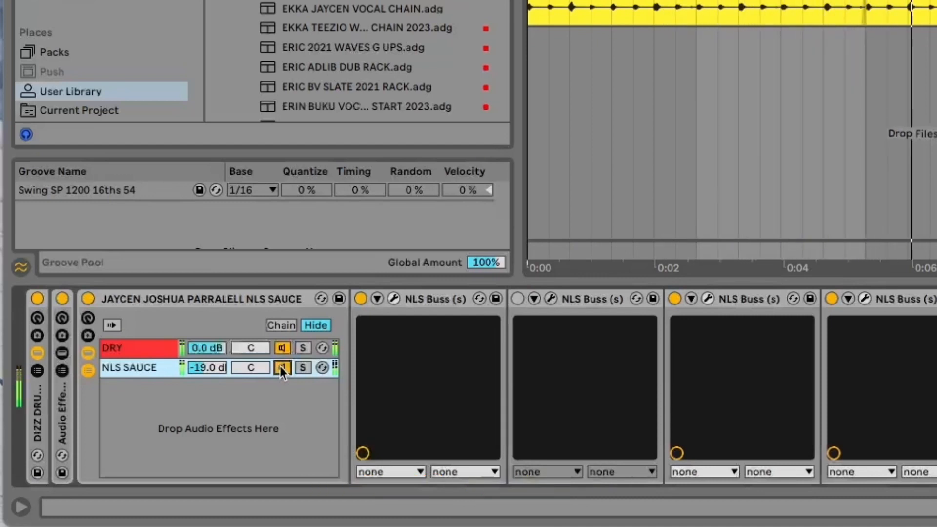